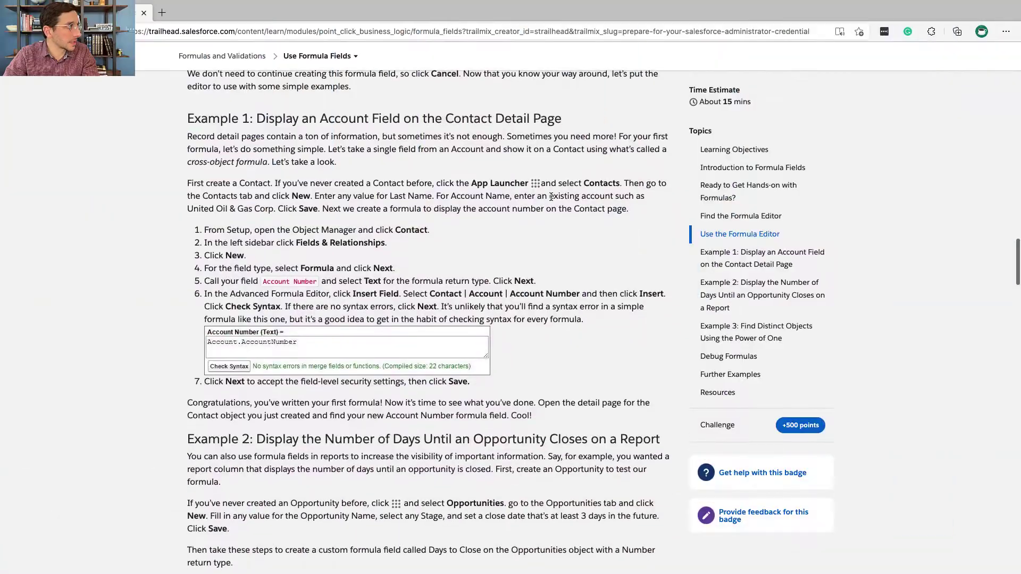
Scroll the lesson past Examples 2 and 3 to the Days Remaining Hands-on Challenge.
{"action": "scroll", "coordinate": [551, 197], "scroll_direction": "down", "scroll_amount": 1}
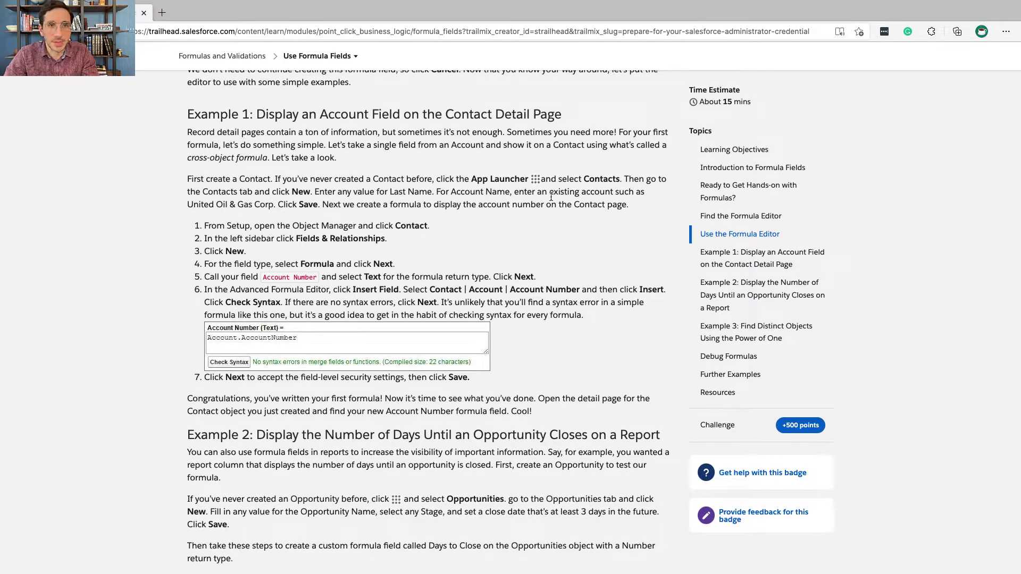
{"action": "scroll", "coordinate": [551, 198], "scroll_direction": "down", "scroll_amount": 8}
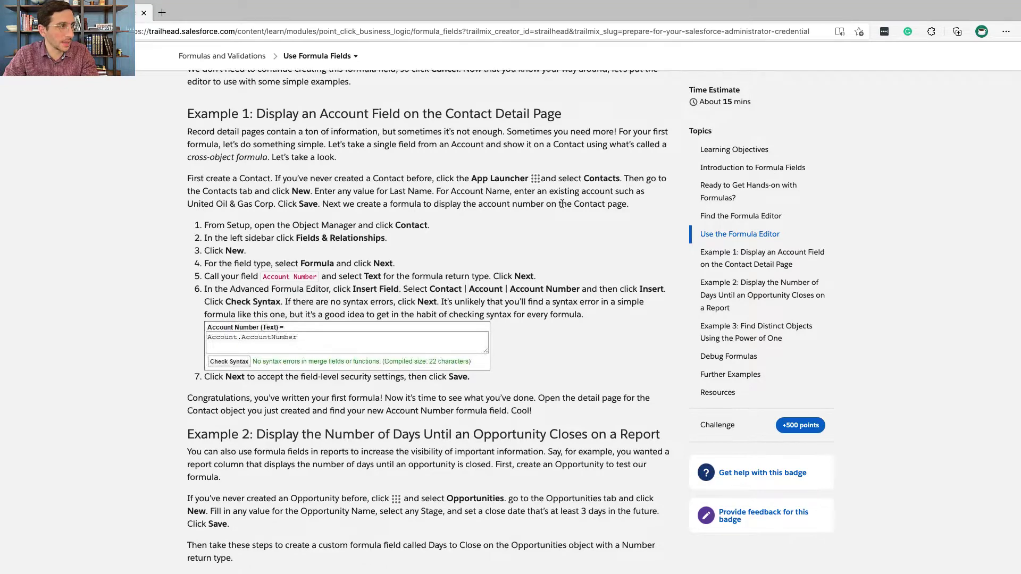
{"action": "scroll", "coordinate": [563, 207], "scroll_direction": "down", "scroll_amount": 5}
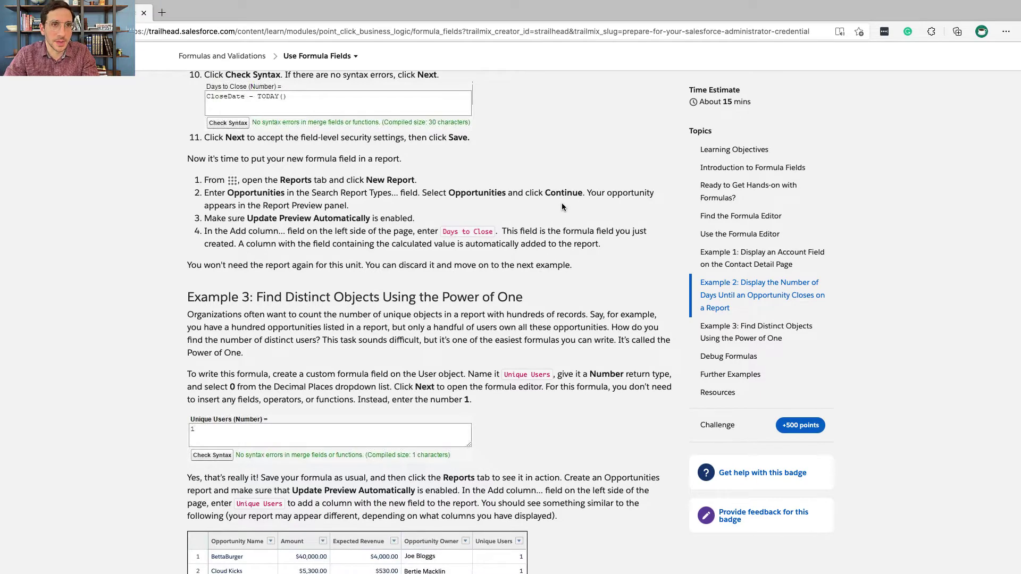
{"action": "scroll", "coordinate": [563, 207], "scroll_direction": "down", "scroll_amount": 14}
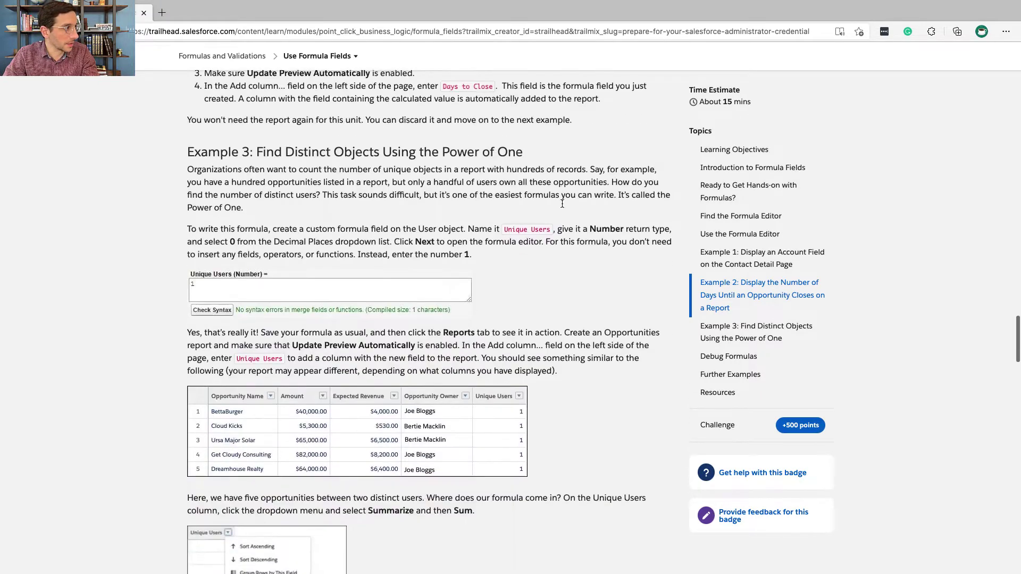
{"action": "scroll", "coordinate": [562, 207], "scroll_direction": "down", "scroll_amount": 3}
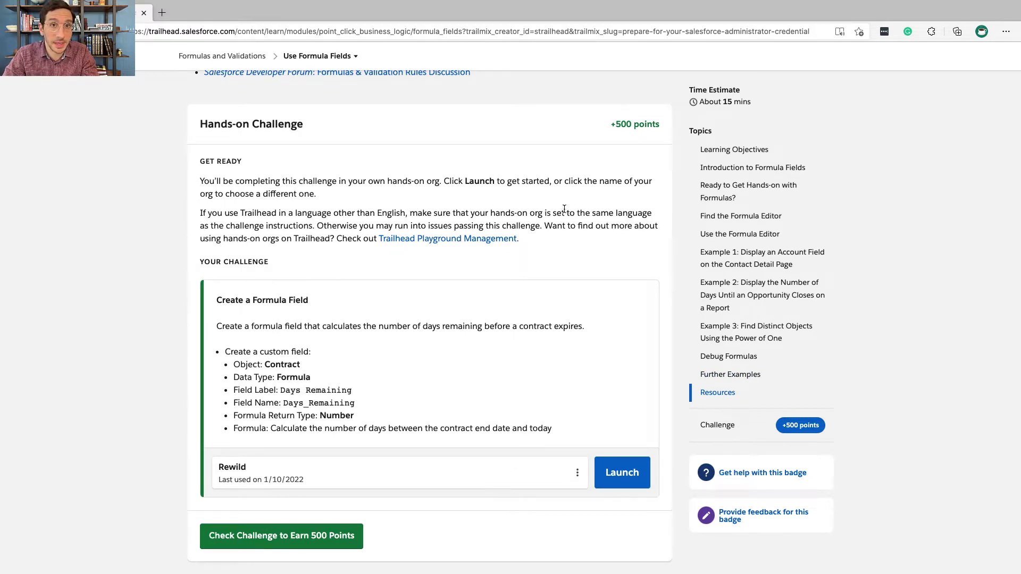
{"action": "scroll", "coordinate": [564, 250], "scroll_direction": "down", "scroll_amount": 1}
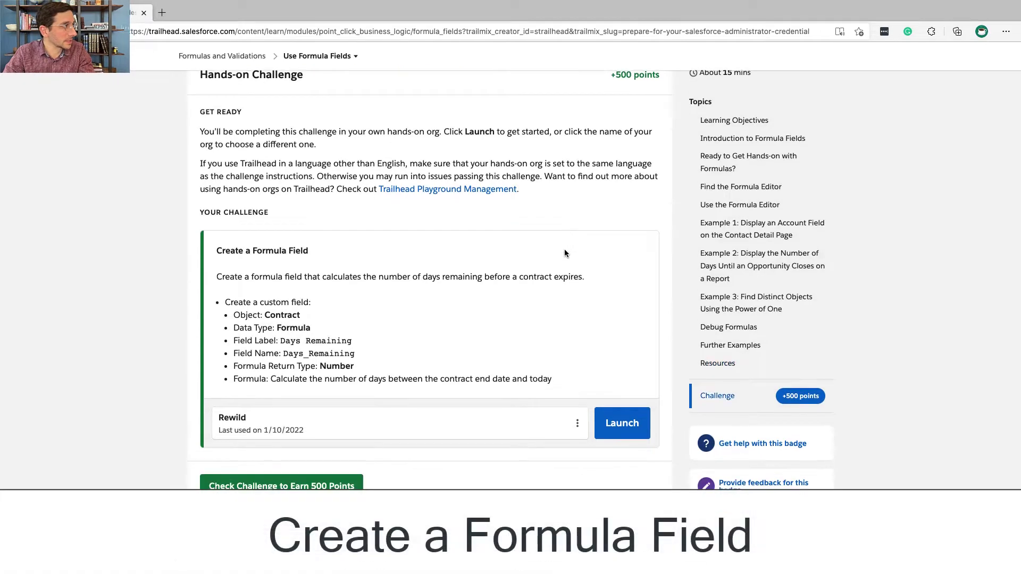
{"action": "scroll", "coordinate": [565, 253], "scroll_direction": "down", "scroll_amount": 1}
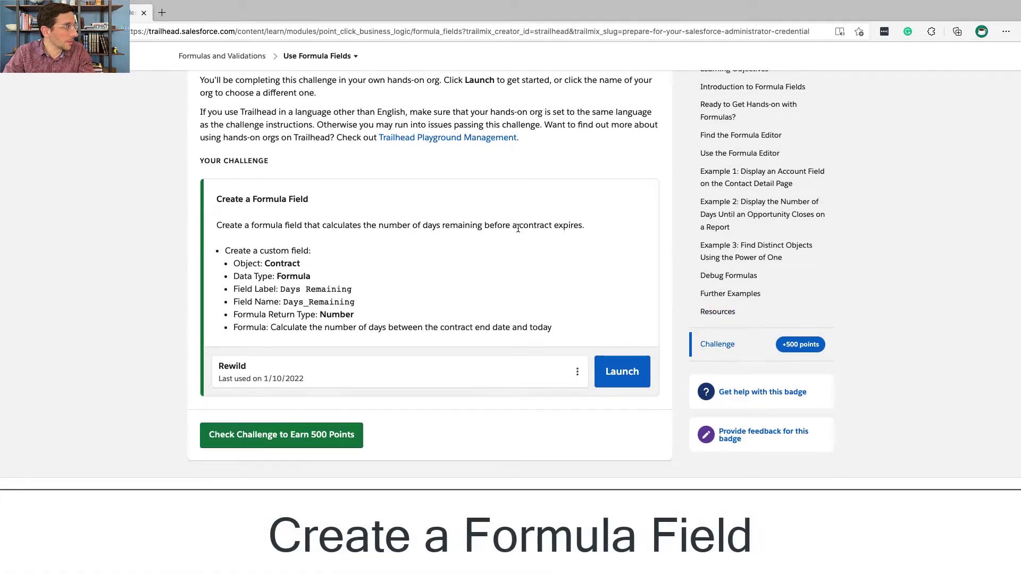
{"action": "triple_click", "coordinate": [517, 226]}
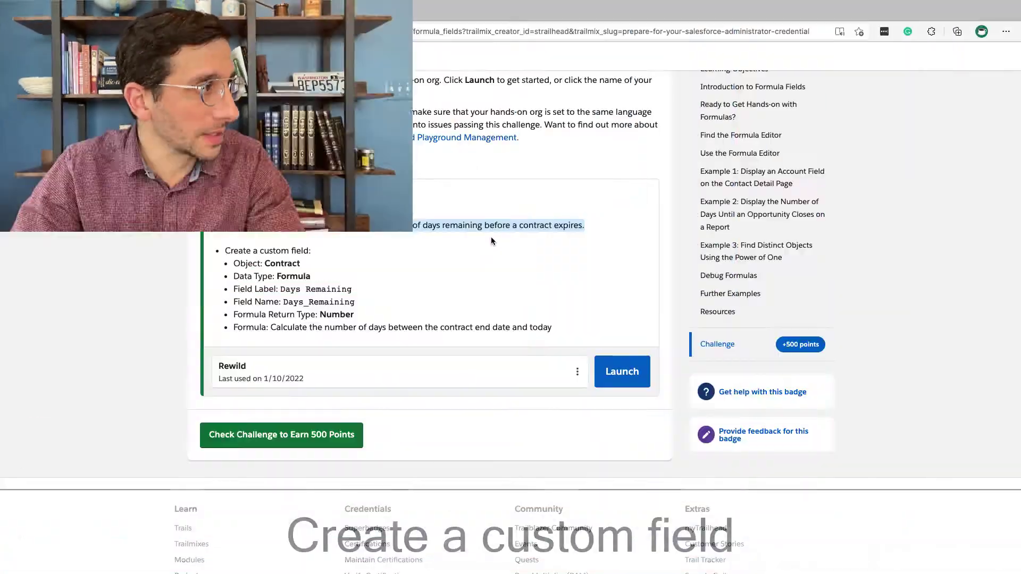
Review the custom field, Formula type and Days Remaining label requirements, then list Contract's fields.
{"action": "triple_click", "coordinate": [281, 251]}
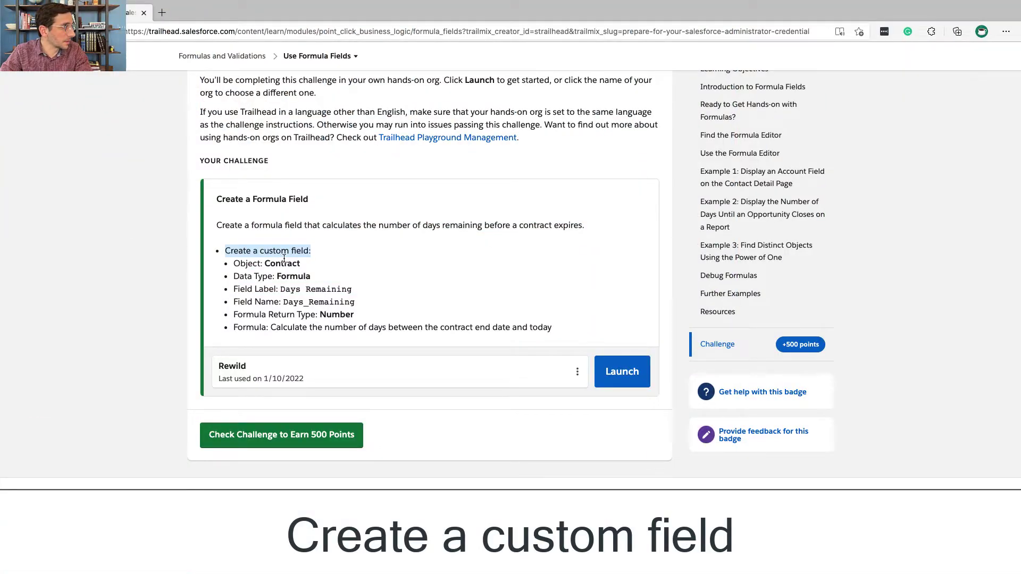
{"action": "key", "text": "ctrl+Right"}
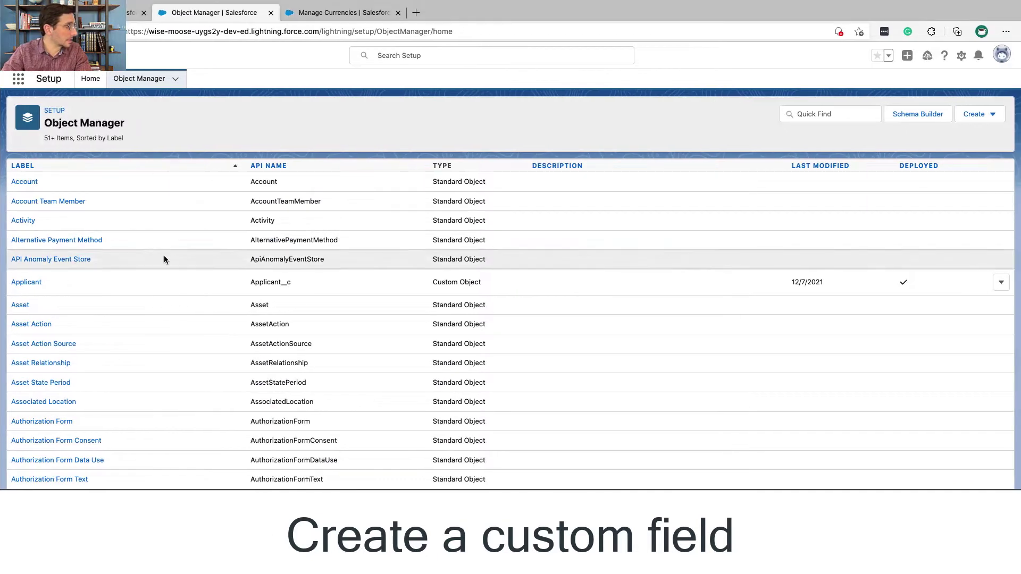
{"action": "scroll", "coordinate": [164, 259], "scroll_direction": "down", "scroll_amount": 10}
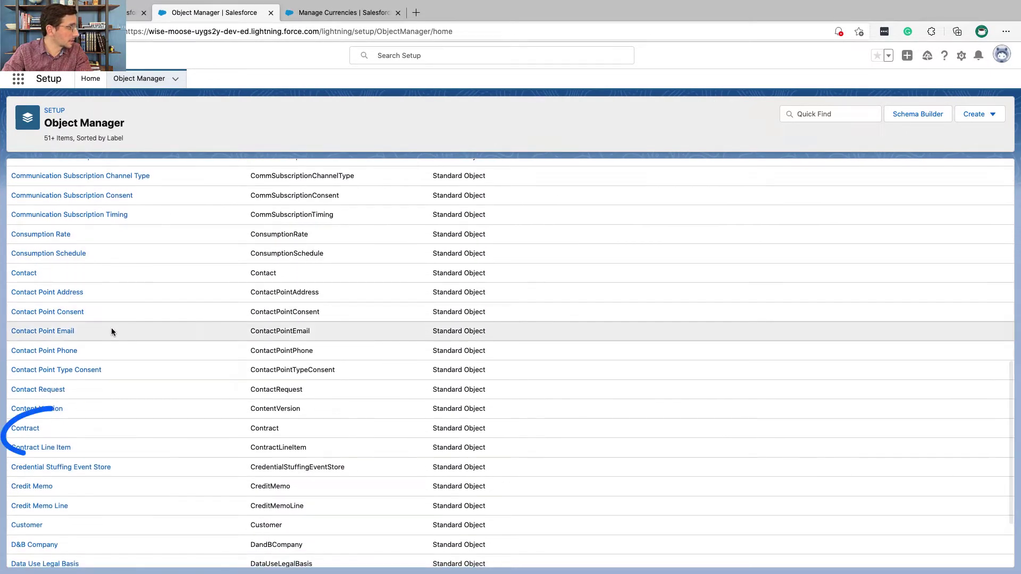
{"action": "key", "text": "ctrl+Left"}
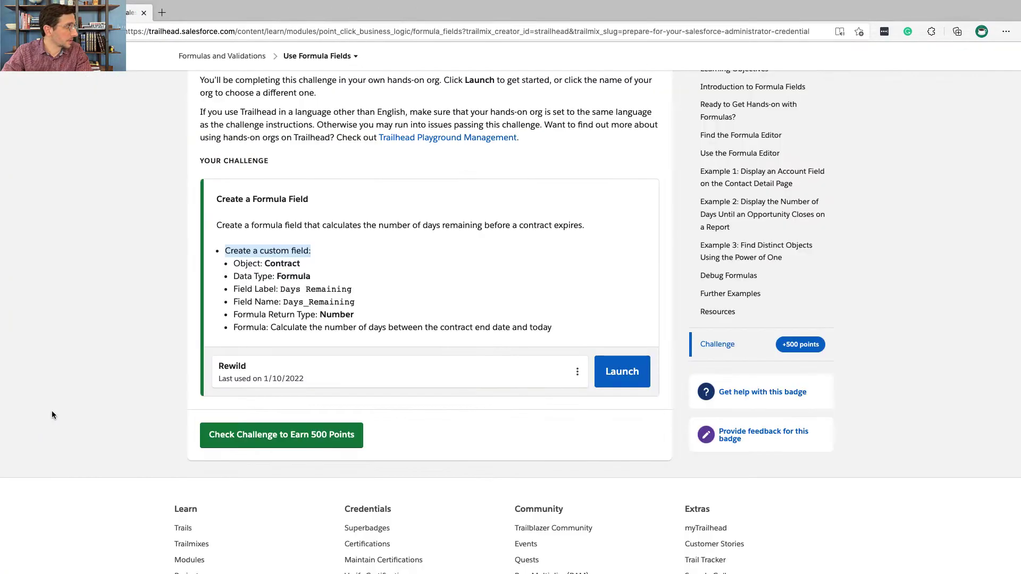
{"action": "double_click", "coordinate": [302, 275]}
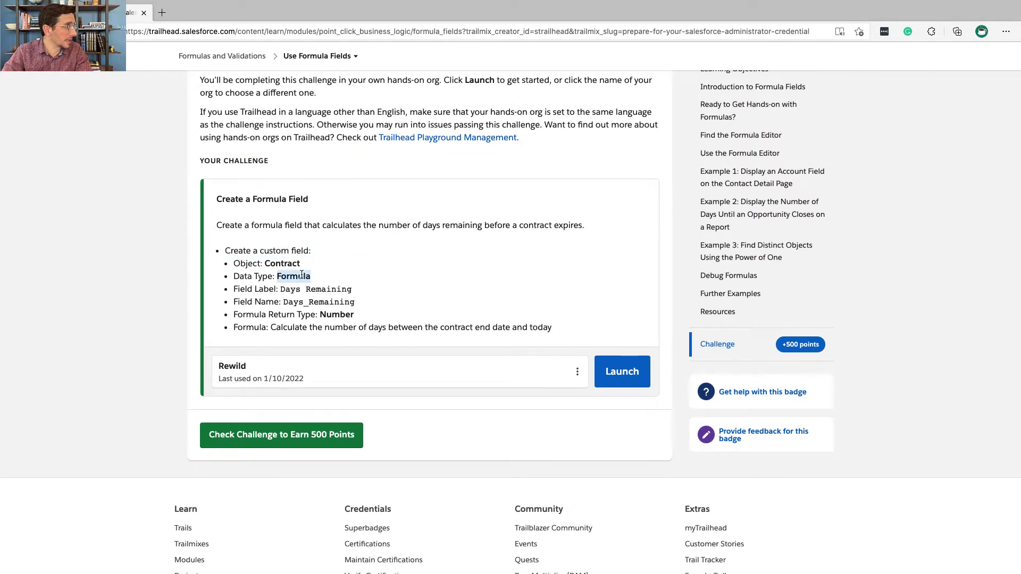
{"action": "left_click_drag", "start_coordinate": [352, 290], "coordinate": [281, 289]}
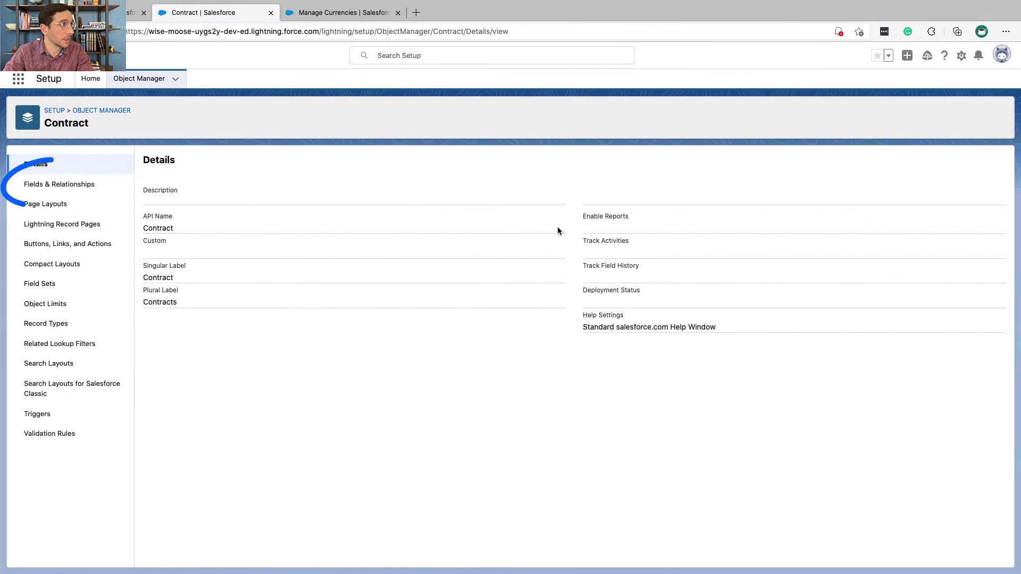
{"action": "left_click", "coordinate": [77, 184]}
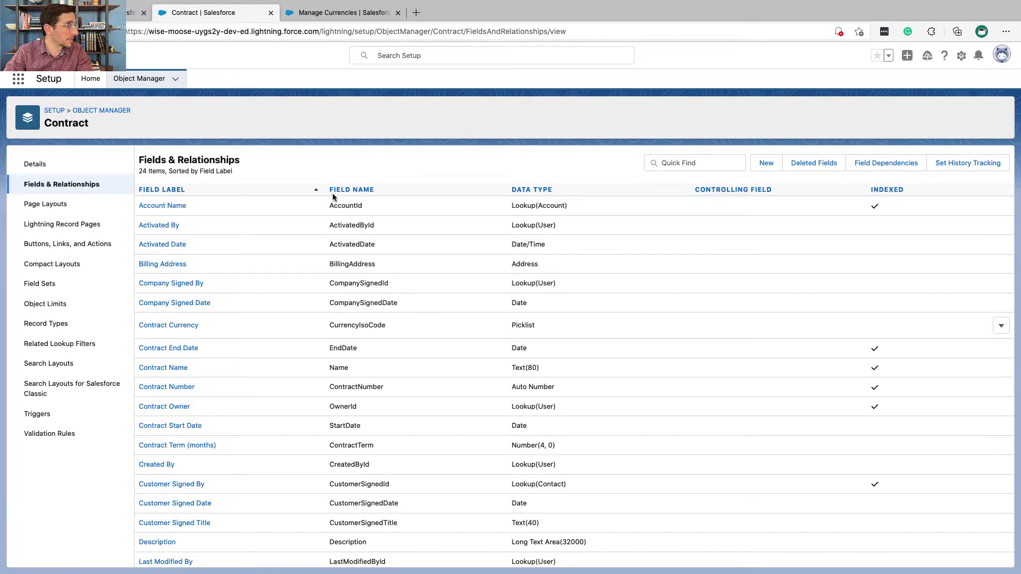
Start a new Formula field on Contract labelled Days Remaining, named Days_Remaining.
{"action": "left_click", "coordinate": [765, 166]}
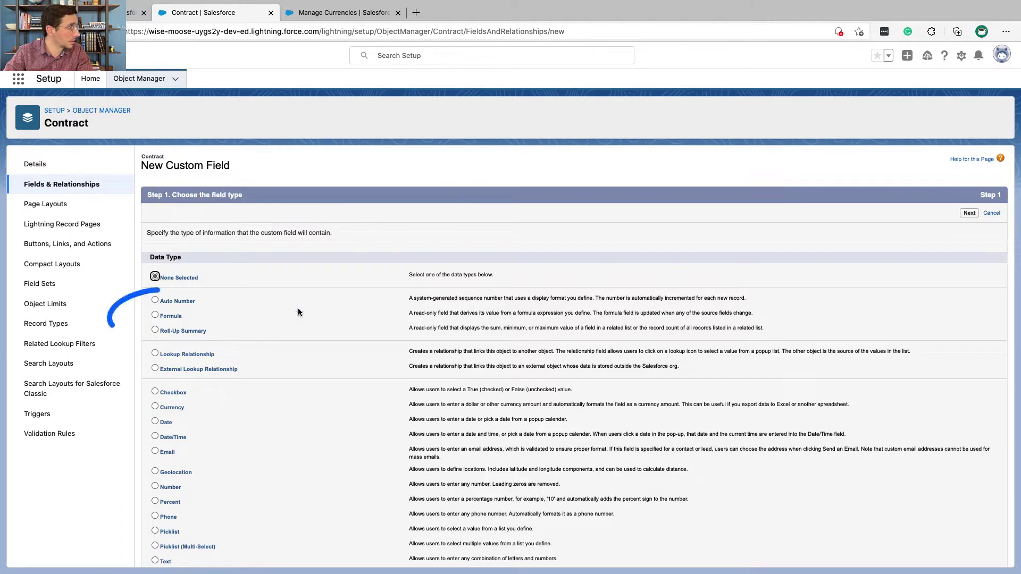
{"action": "left_click", "coordinate": [163, 316]}
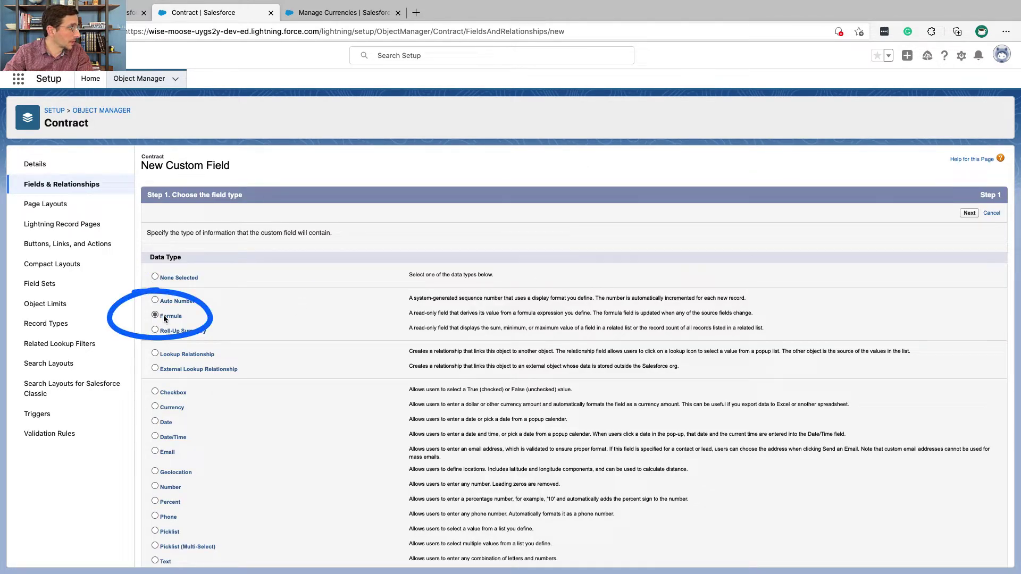
{"action": "left_click", "coordinate": [964, 215]}
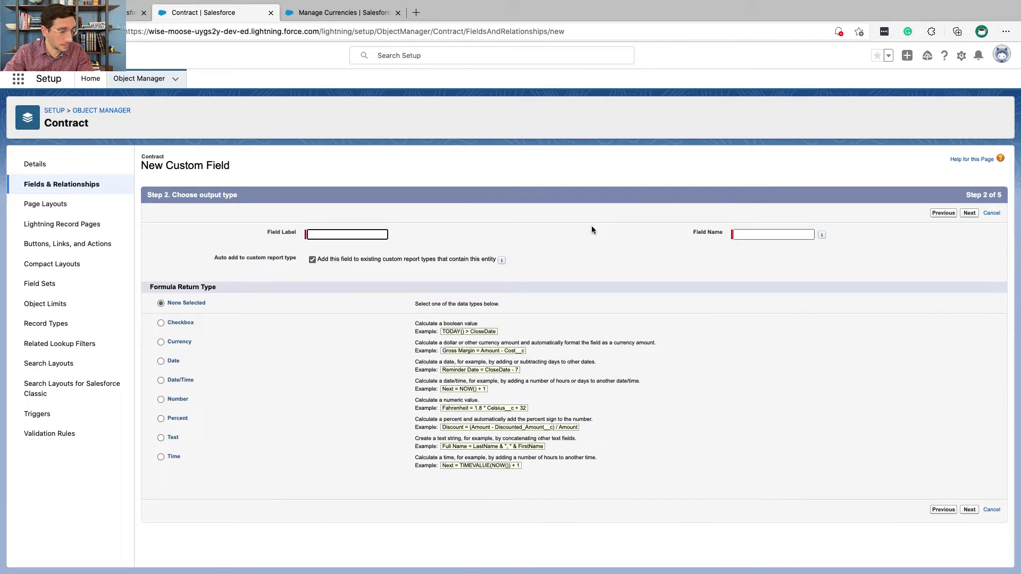
{"action": "type", "text": "Days Remaining"}
{"action": "left_click", "coordinate": [559, 234]}
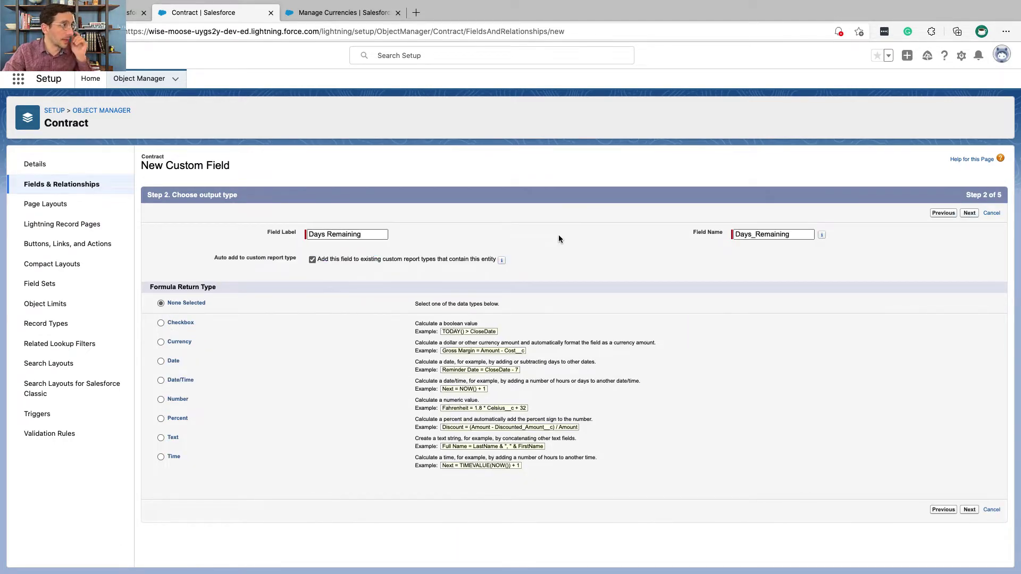
Confirm the challenge's return type requirement and set the formula return type to Number.
{"action": "key", "text": "super+grave"}
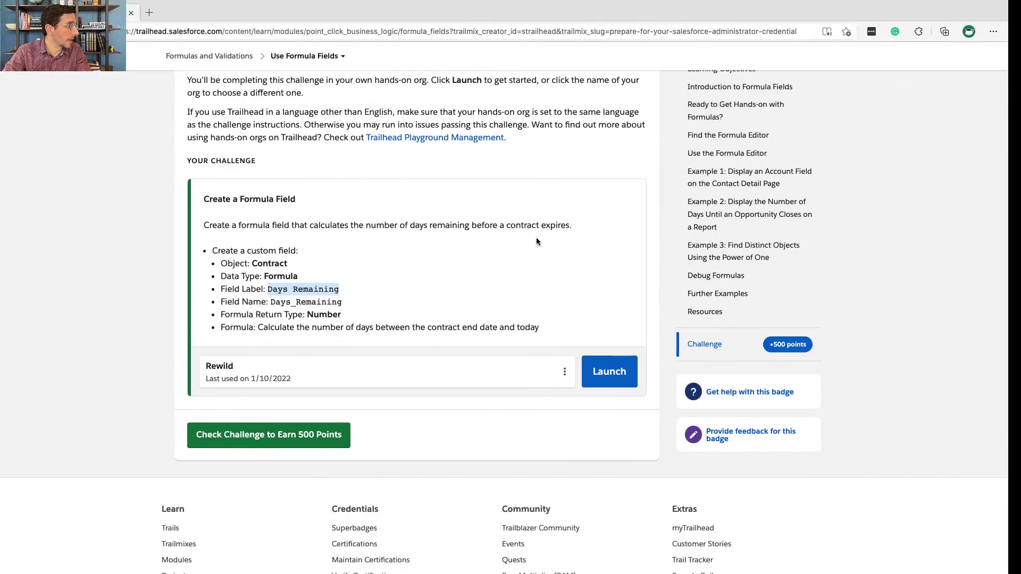
{"action": "double_click", "coordinate": [336, 317]}
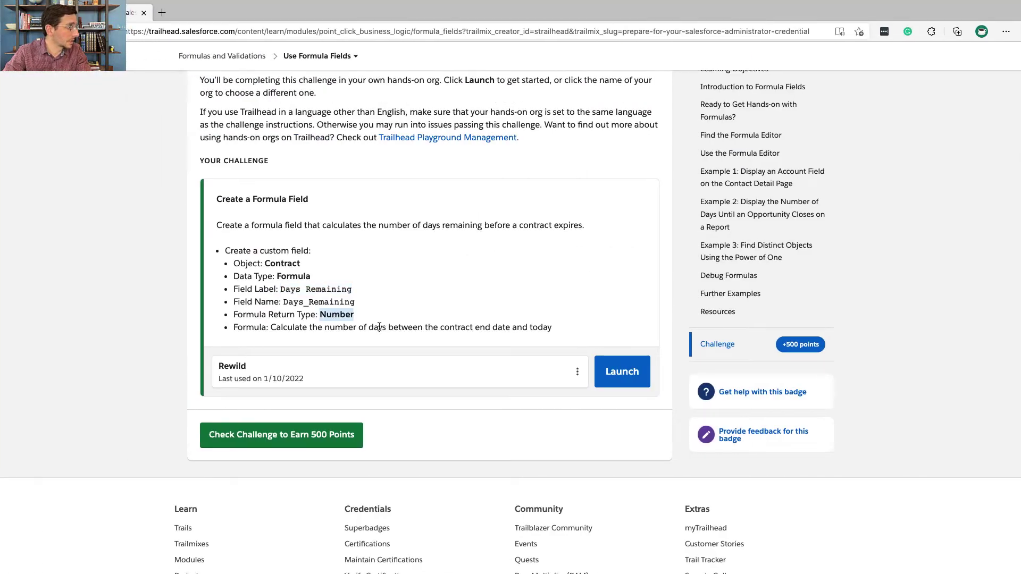
{"action": "key", "text": "super+grave"}
{"action": "left_click", "coordinate": [161, 399]}
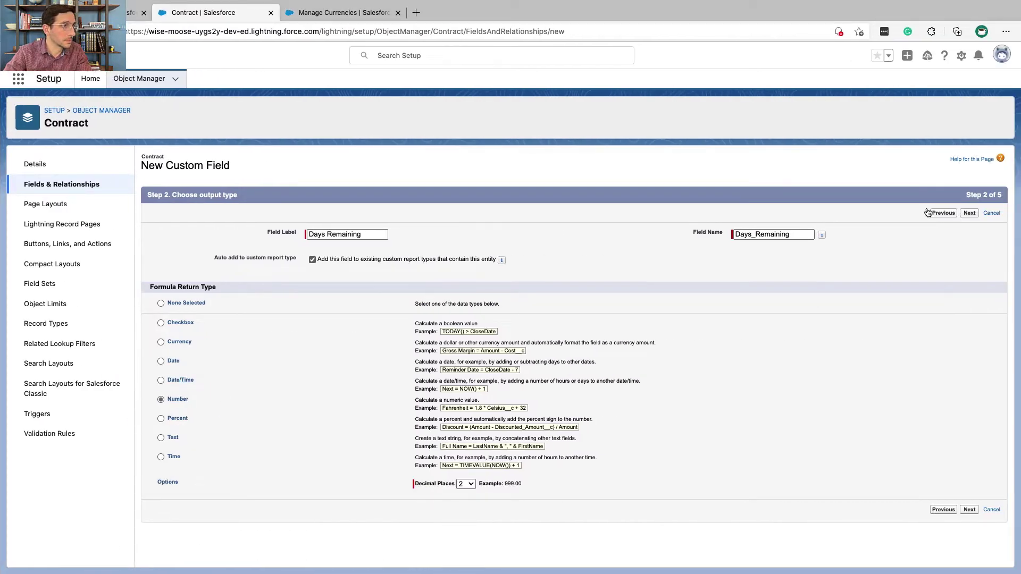
{"action": "left_click", "coordinate": [975, 215]}
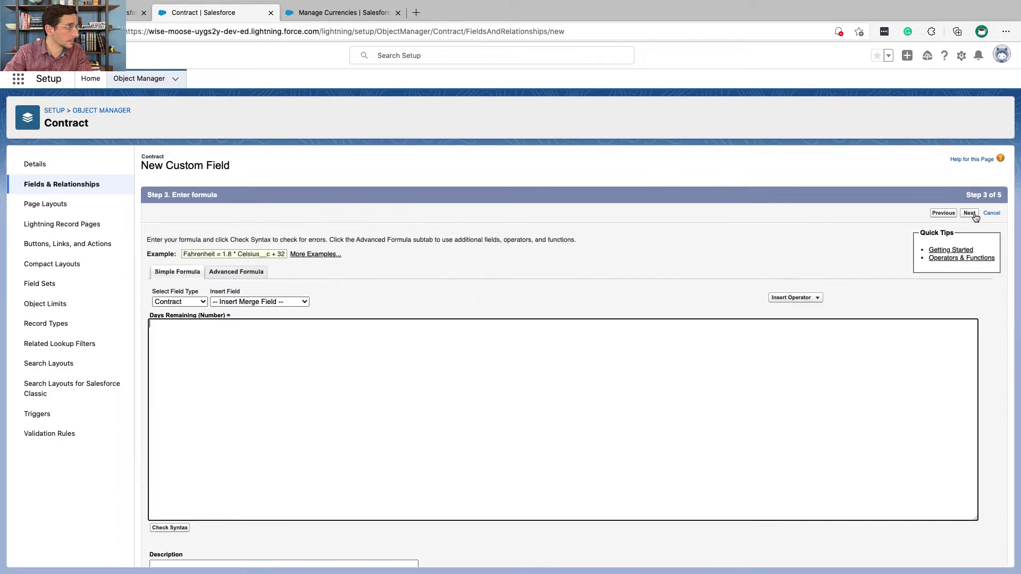
Review the formula requirement and insert the Contract End Date field in the advanced editor.
{"action": "key", "text": "super+grave"}
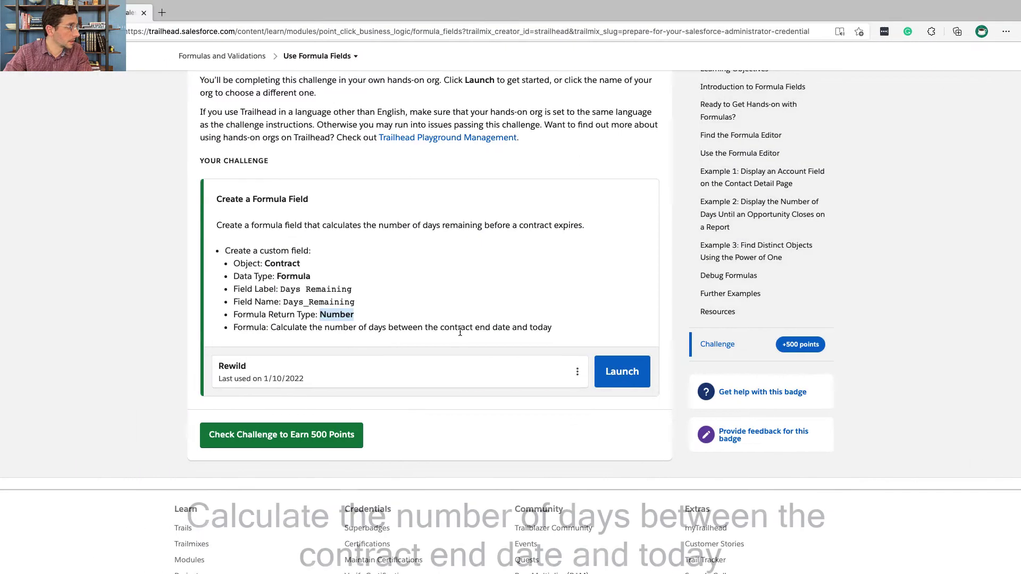
{"action": "left_click_drag", "start_coordinate": [271, 327], "coordinate": [555, 328]}
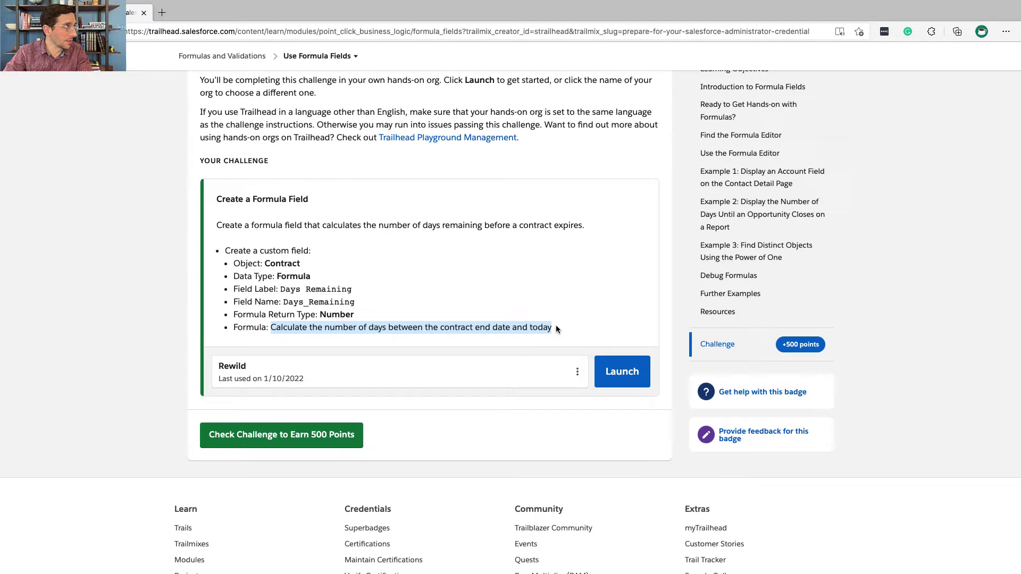
{"action": "key", "text": "ctrl+Right"}
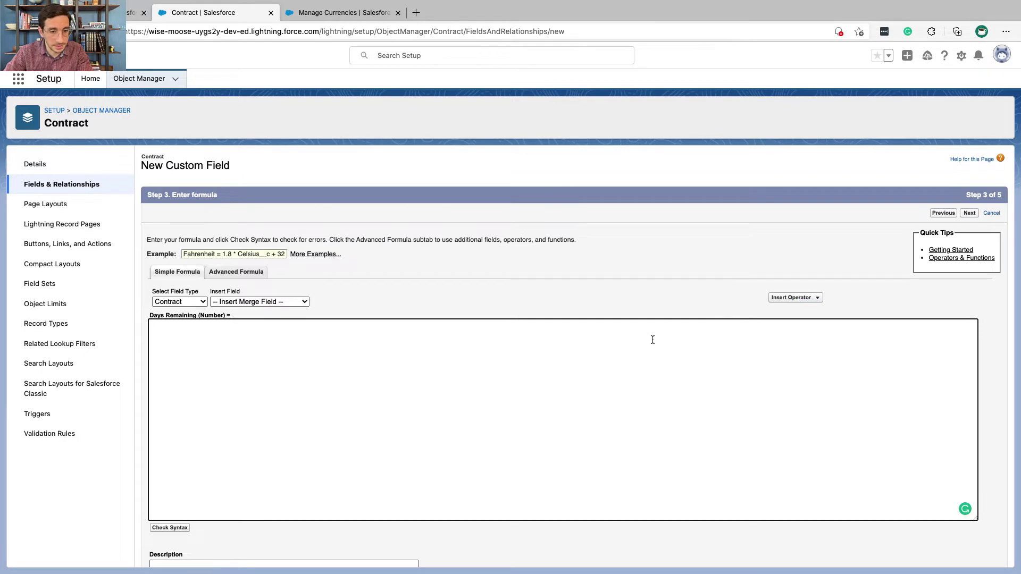
{"action": "left_click", "coordinate": [245, 274]}
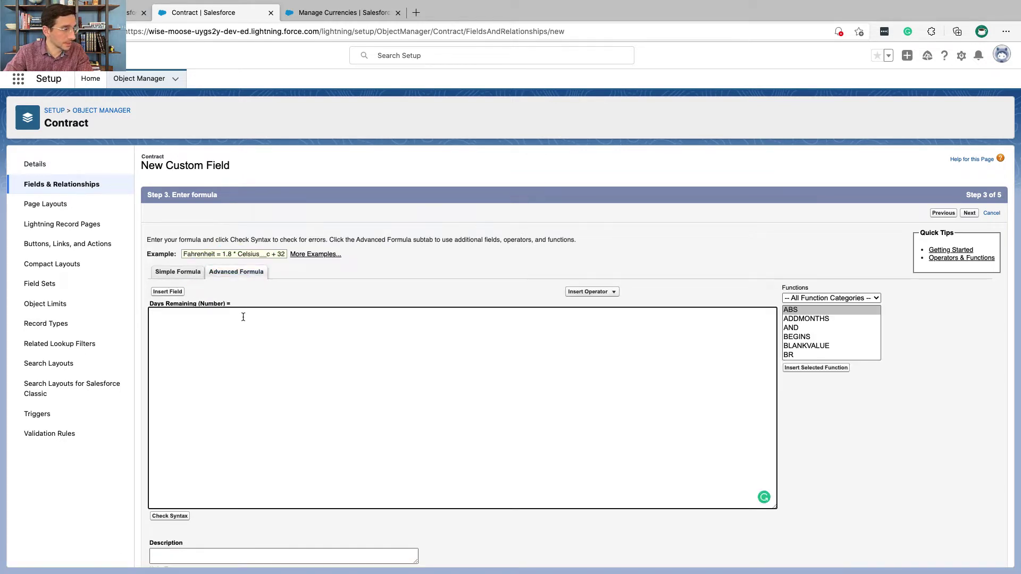
{"action": "scroll", "coordinate": [242, 316], "scroll_direction": "down", "scroll_amount": 1}
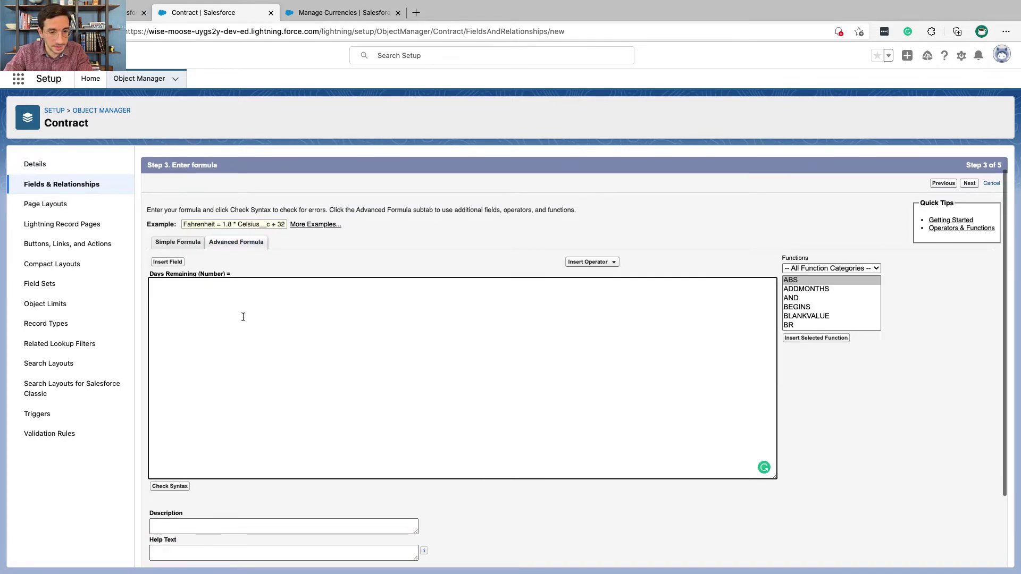
{"action": "left_click", "coordinate": [179, 263]}
{"action": "scroll", "coordinate": [468, 354], "scroll_direction": "down", "scroll_amount": 5}
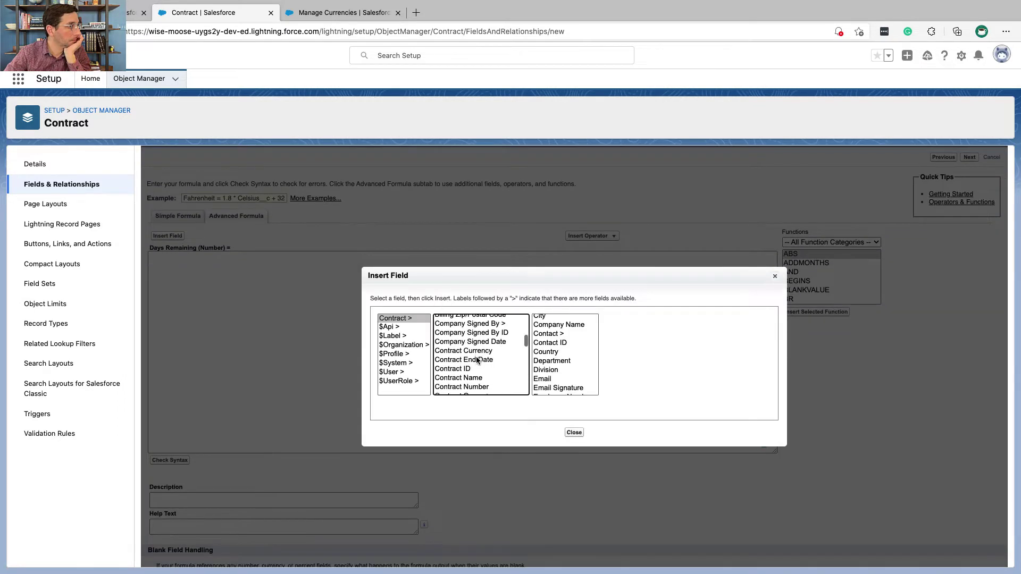
{"action": "left_click", "coordinate": [464, 343]}
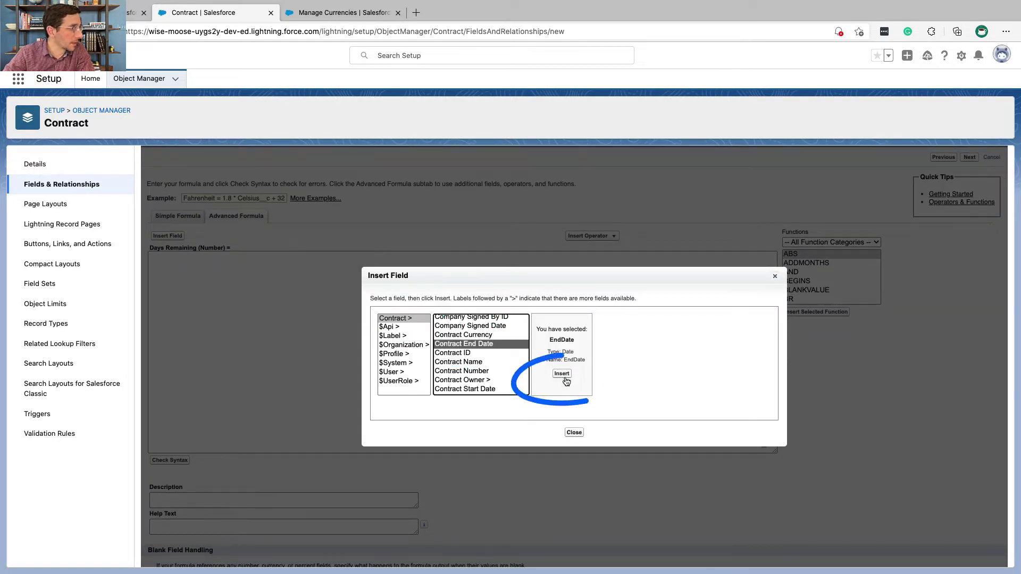
{"action": "left_click", "coordinate": [562, 374]}
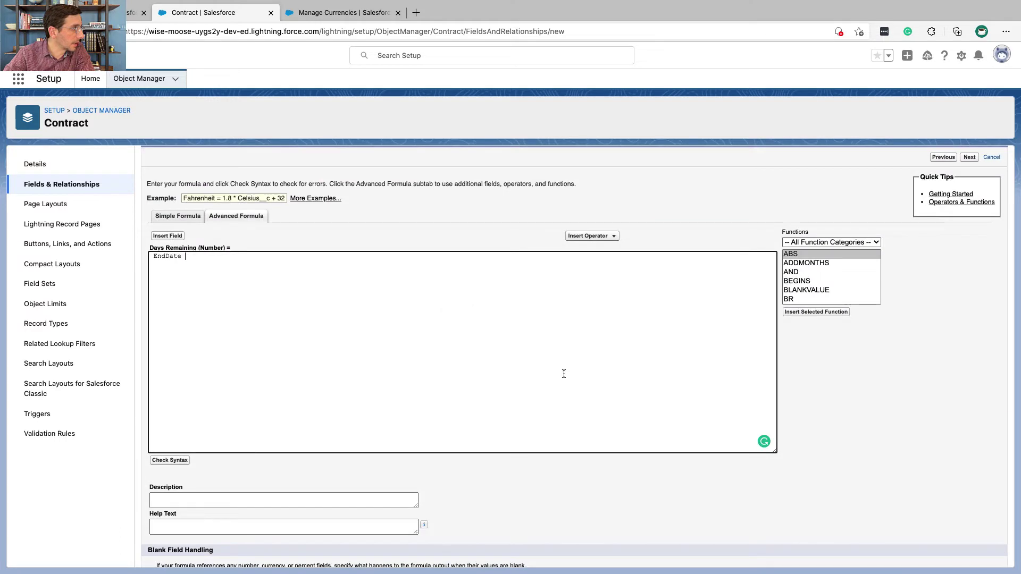
Complete the formula as EndDate - TODAY() and verify it passes the syntax check.
{"action": "left_click", "coordinate": [583, 236]}
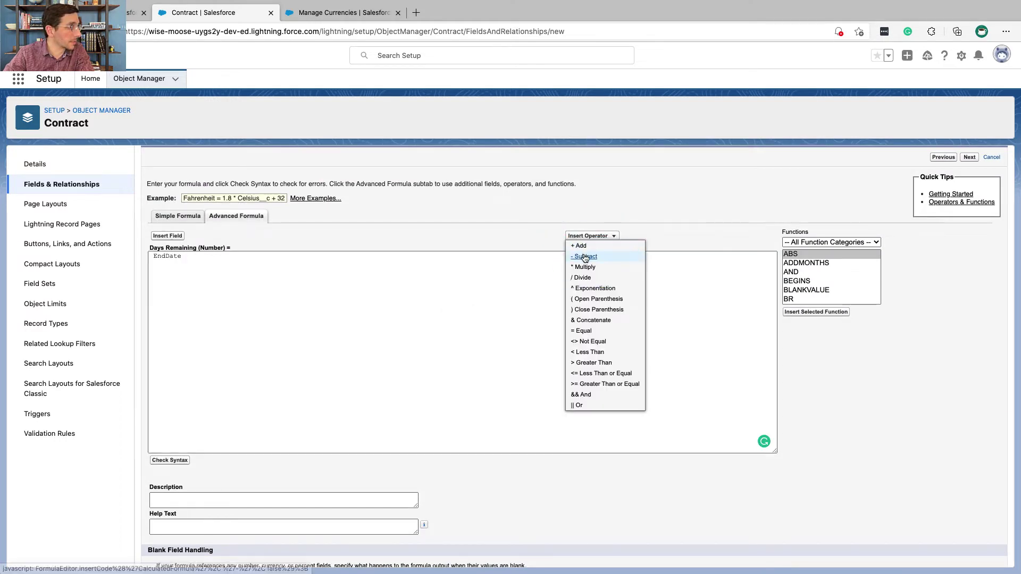
{"action": "left_click", "coordinate": [580, 258]}
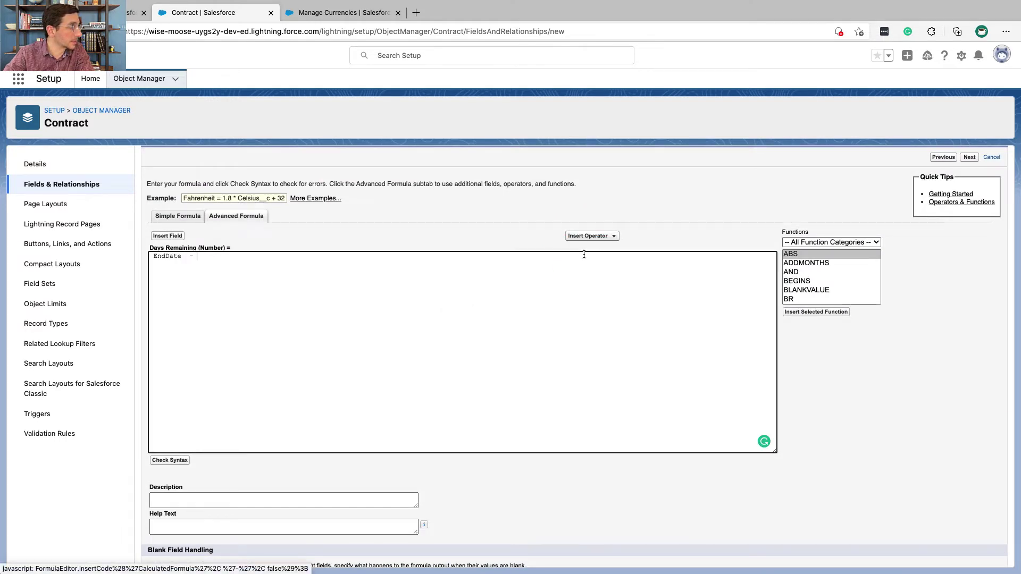
{"action": "left_click", "coordinate": [820, 243]}
{"action": "left_click", "coordinate": [817, 263]}
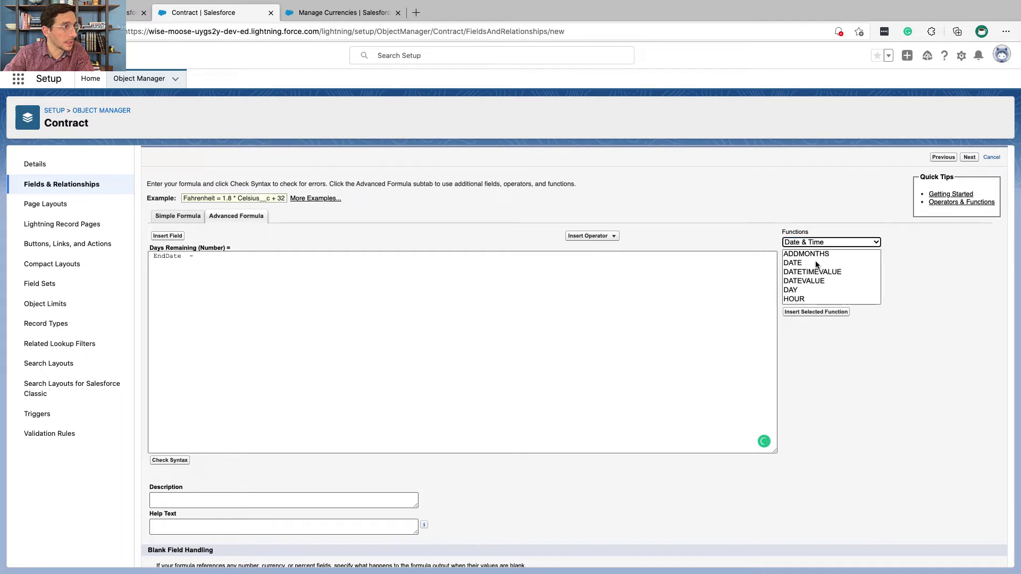
{"action": "scroll", "coordinate": [815, 292], "scroll_direction": "down", "scroll_amount": 2}
{"action": "scroll", "coordinate": [815, 292], "scroll_direction": "down", "scroll_amount": 3}
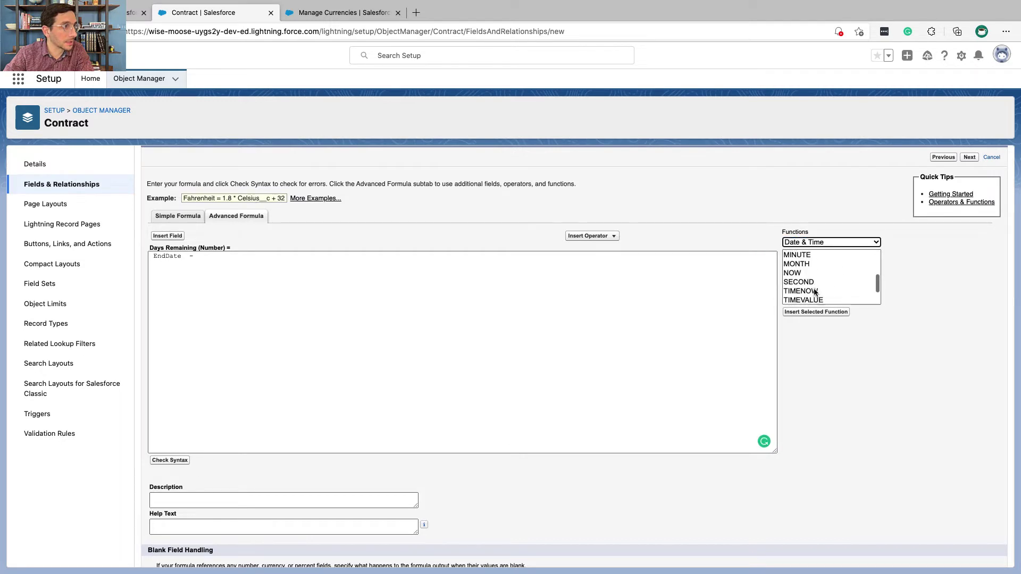
{"action": "left_click", "coordinate": [812, 286]}
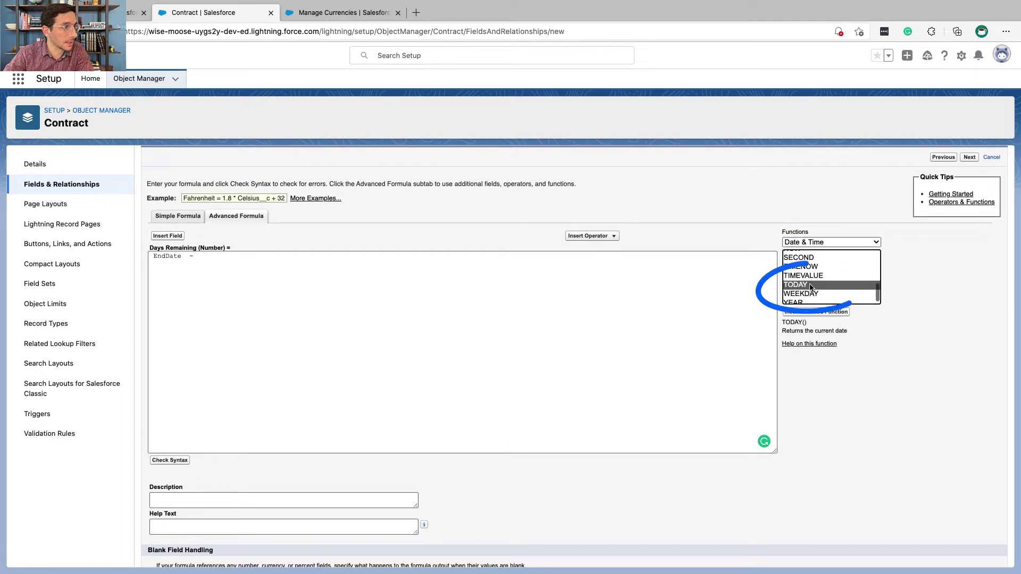
{"action": "left_click", "coordinate": [817, 312]}
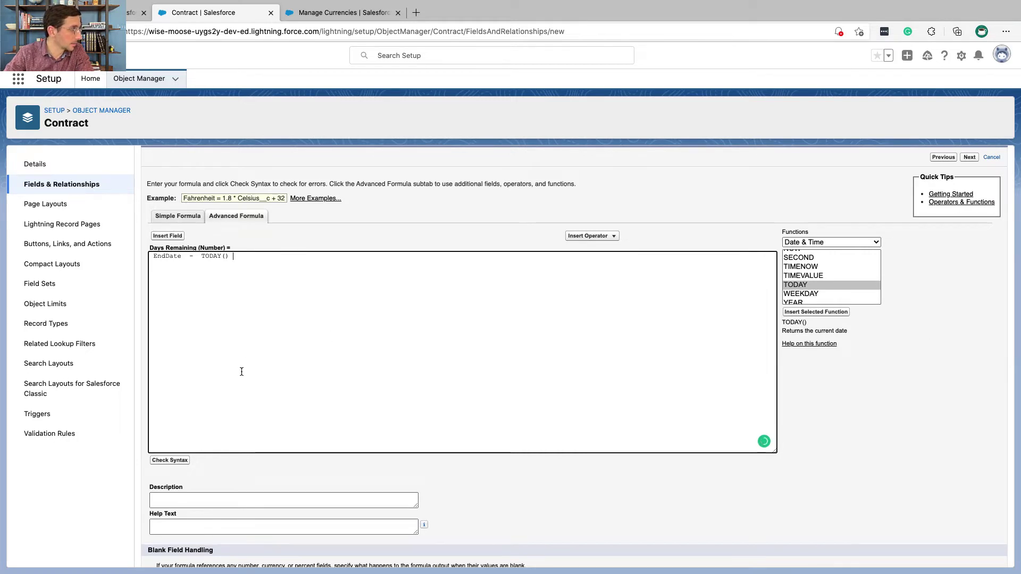
{"action": "left_click", "coordinate": [186, 462]}
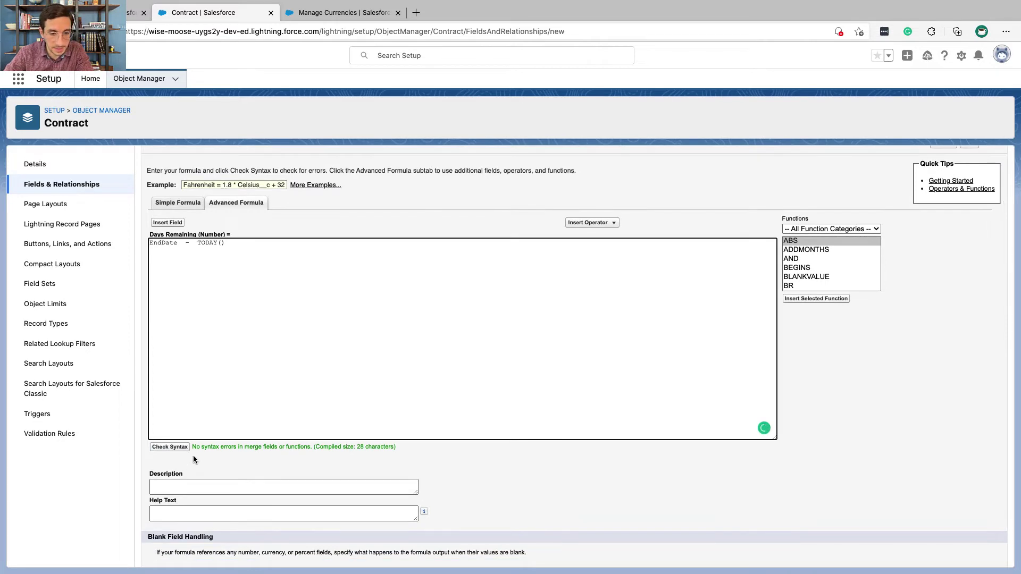
{"action": "scroll", "coordinate": [199, 449], "scroll_direction": "down", "scroll_amount": 2}
Paste the description 'Calculates when the contract is going to expire.' and move to Help Text.
{"action": "left_click", "coordinate": [202, 433]}
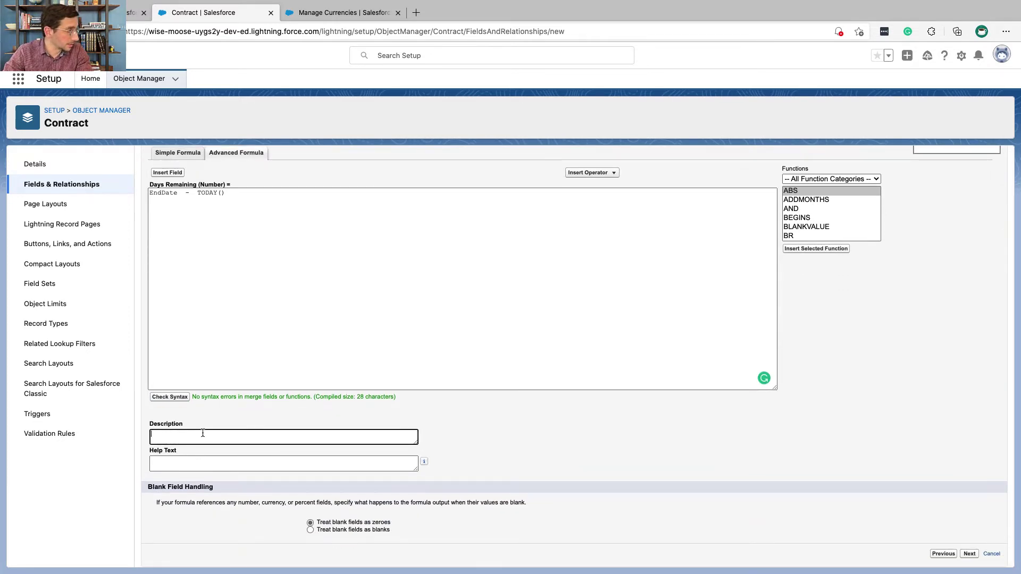
{"action": "type", "text": "Calculates when the contract is going to expire."}
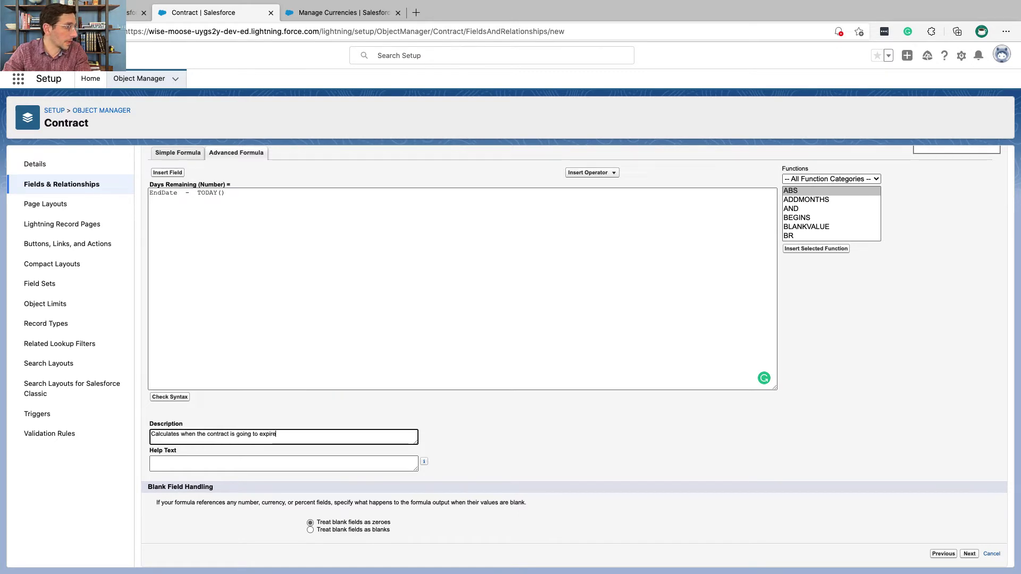
{"action": "key", "text": "Tab"}
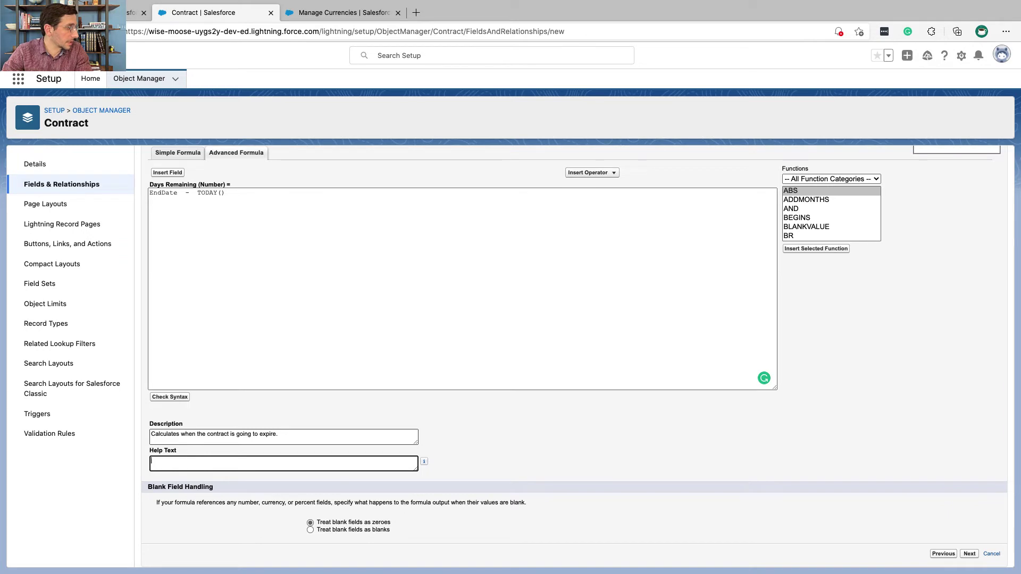
{"action": "scroll", "coordinate": [445, 335], "scroll_direction": "up", "scroll_amount": 3}
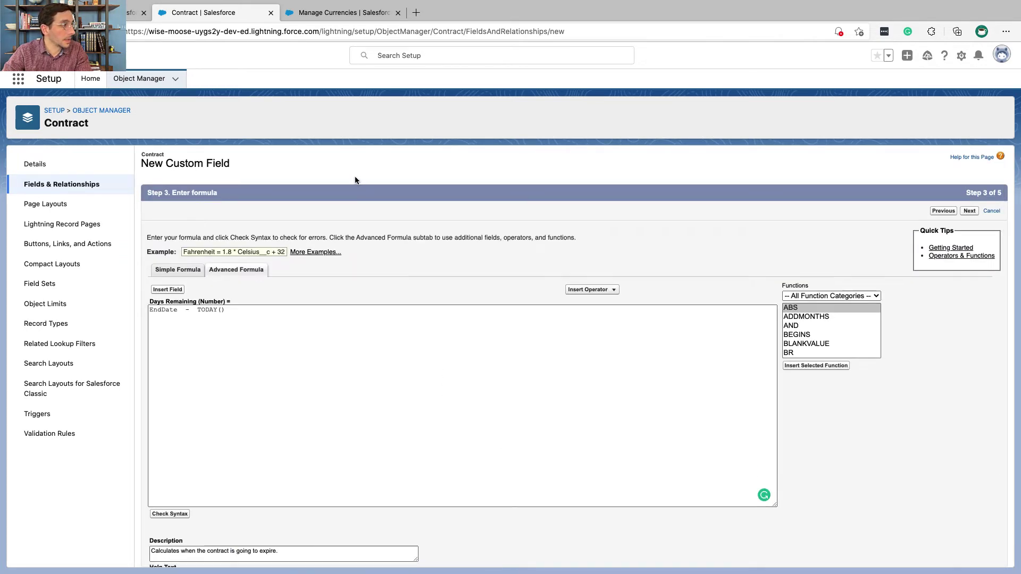
{"action": "scroll", "coordinate": [356, 177], "scroll_direction": "down", "scroll_amount": 3}
{"action": "scroll", "coordinate": [355, 176], "scroll_direction": "up", "scroll_amount": 3}
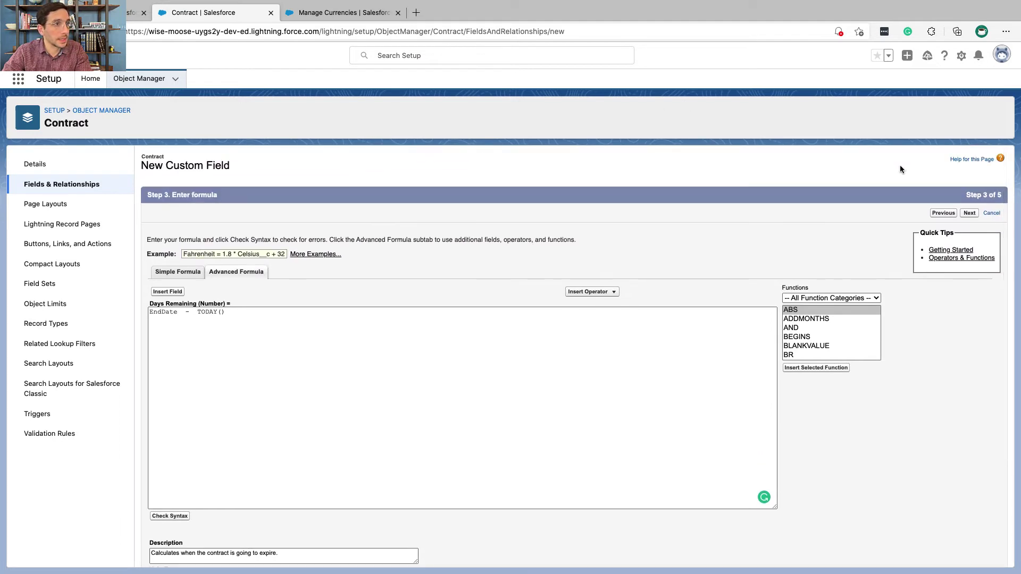
Accept default field-level security, keep Contract Layout selected, and save Days Remaining.
{"action": "left_click", "coordinate": [971, 214]}
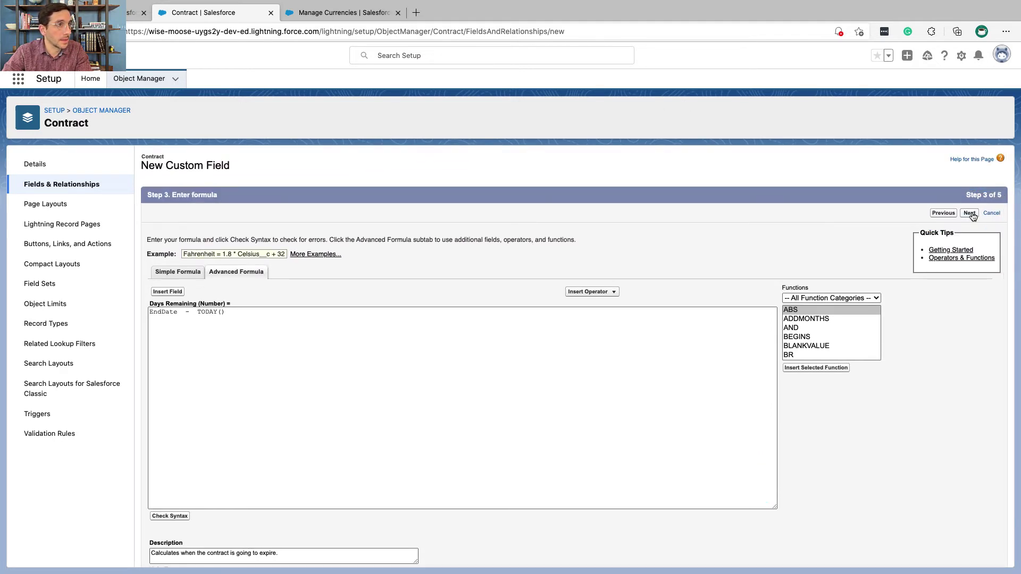
{"action": "left_click", "coordinate": [969, 214]}
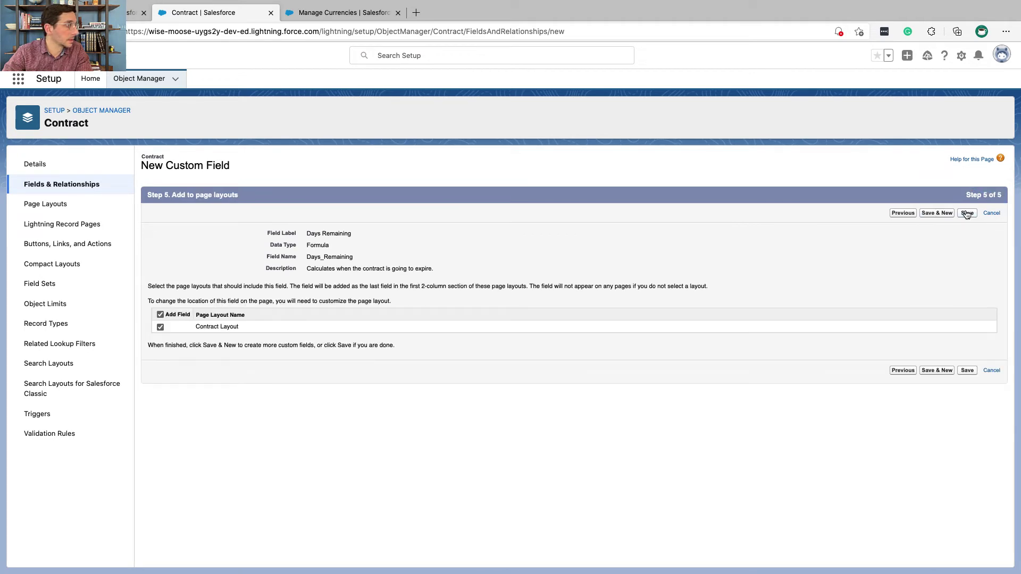
{"action": "left_click", "coordinate": [967, 213]}
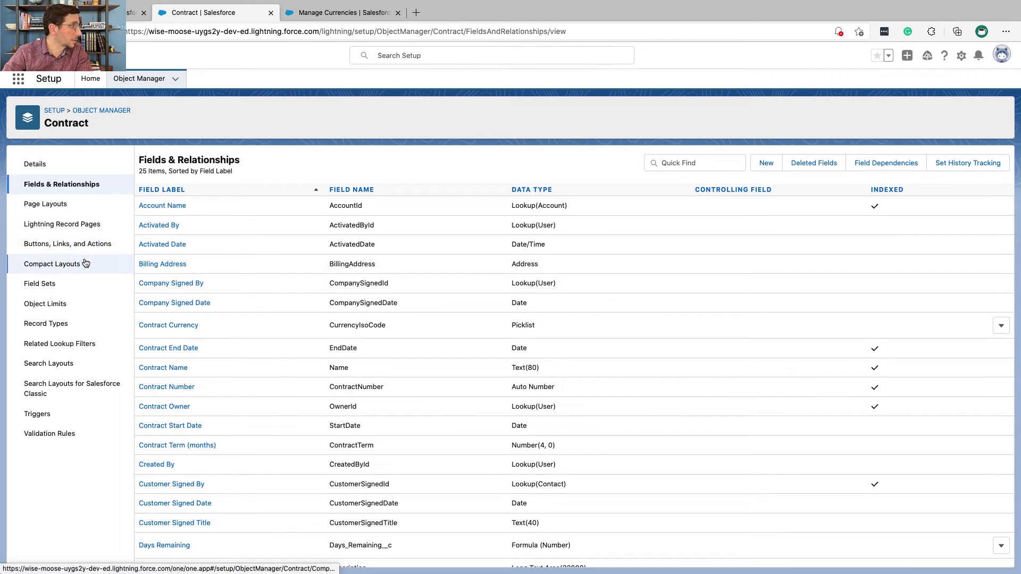
Find Days Remaining on Contract Layout by filtering for 'days', then run Trailhead's challenge check.
{"action": "left_click", "coordinate": [71, 211]}
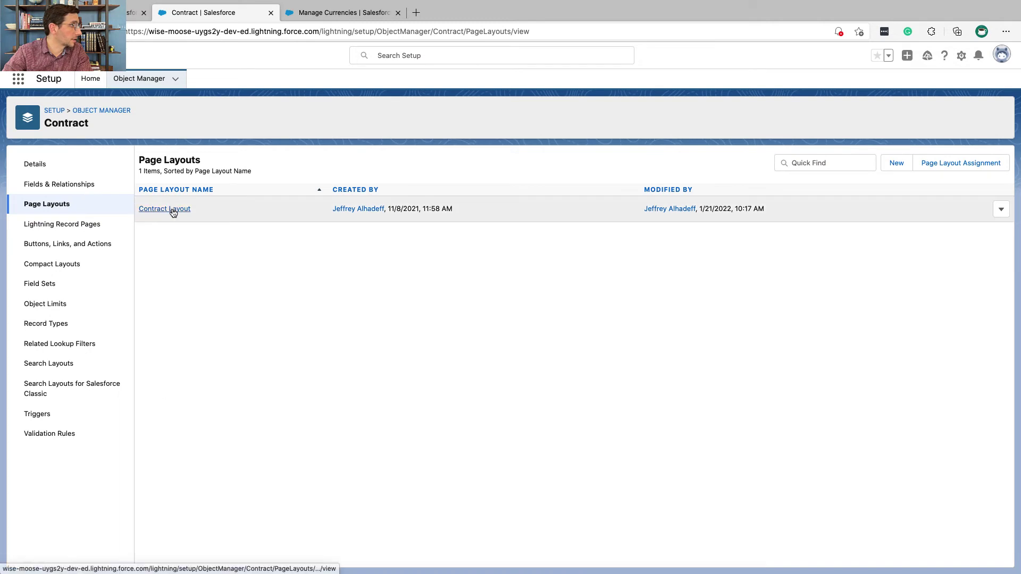
{"action": "left_click", "coordinate": [172, 208]}
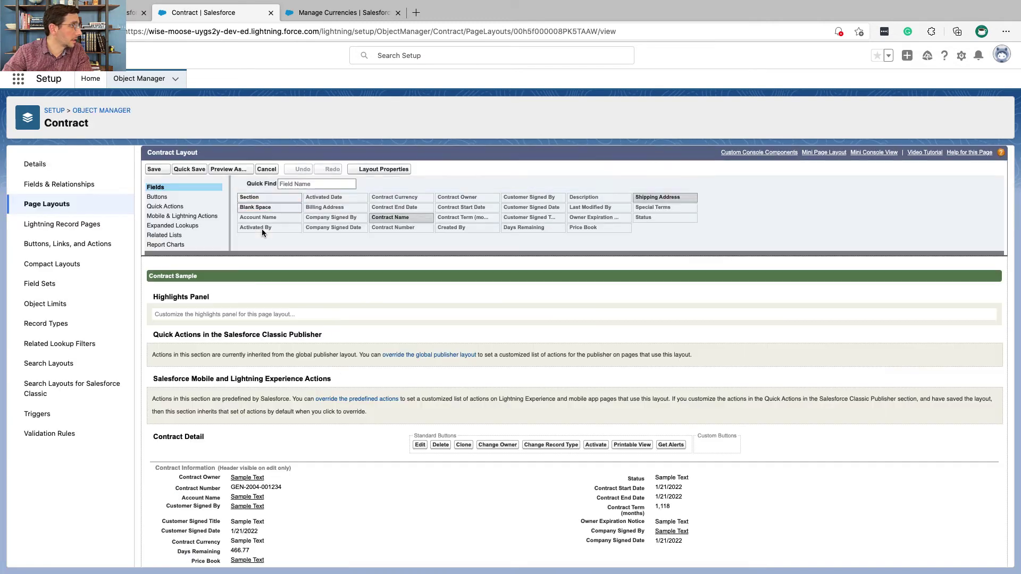
{"action": "left_click", "coordinate": [311, 184]}
{"action": "type", "text": "day"}
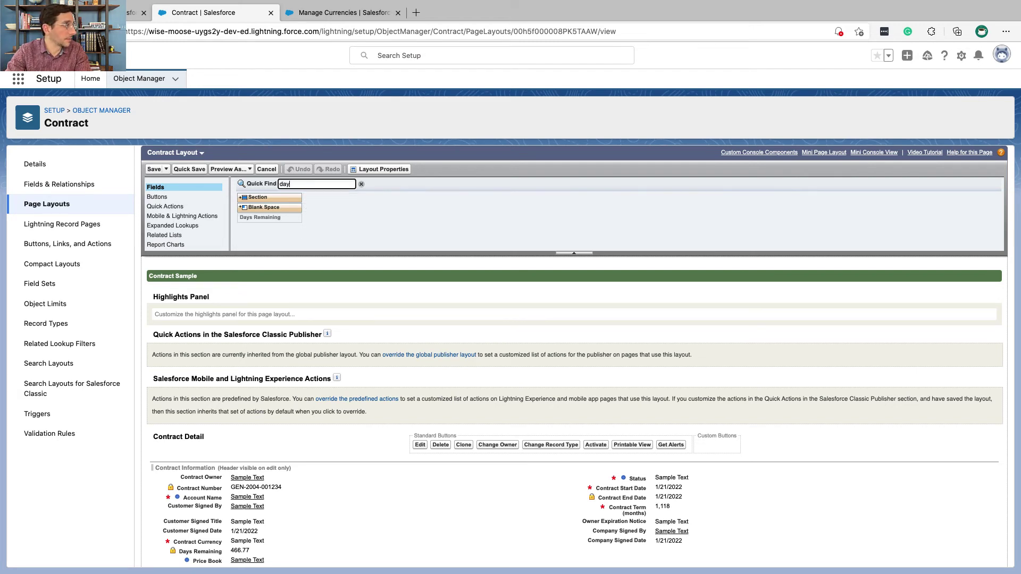
{"action": "type", "text": "s"}
{"action": "left_click", "coordinate": [290, 218]}
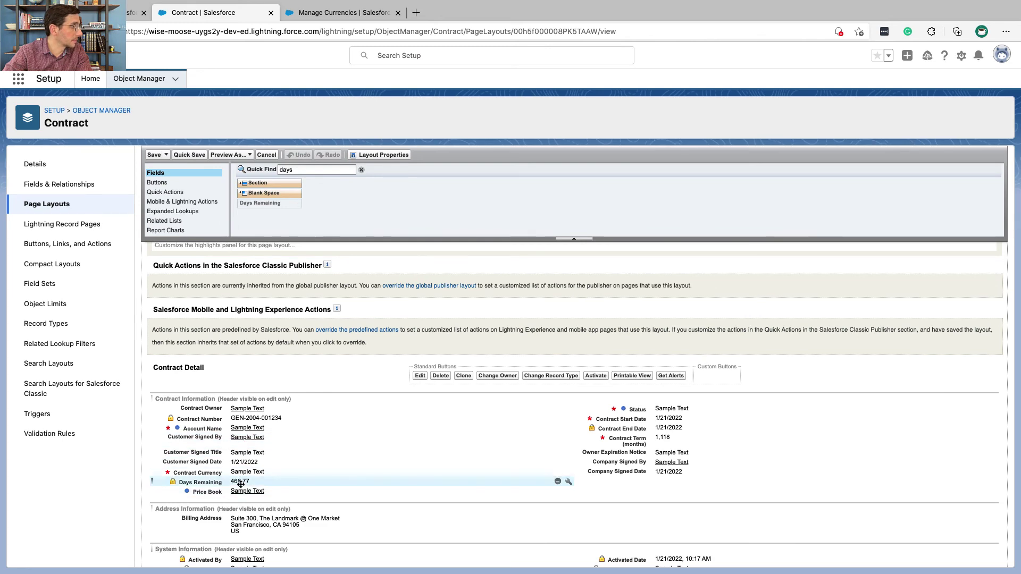
{"action": "key", "text": "ctrl+Left"}
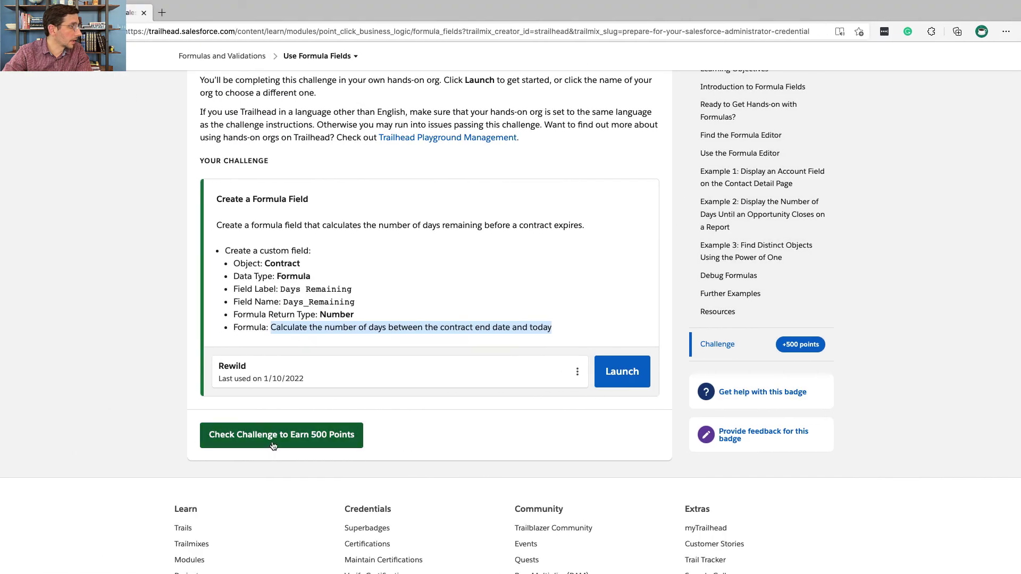
{"action": "left_click", "coordinate": [273, 445]}
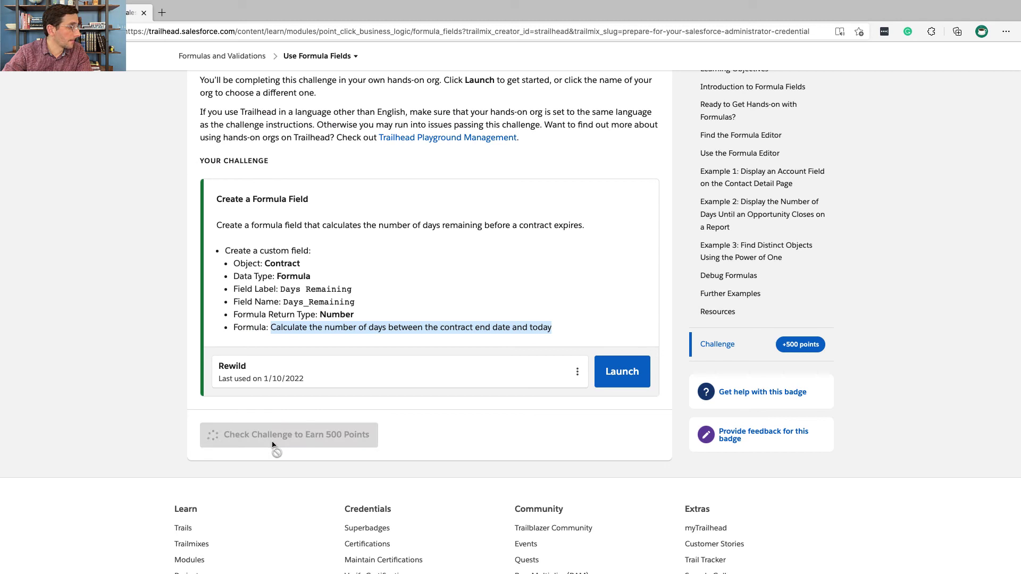